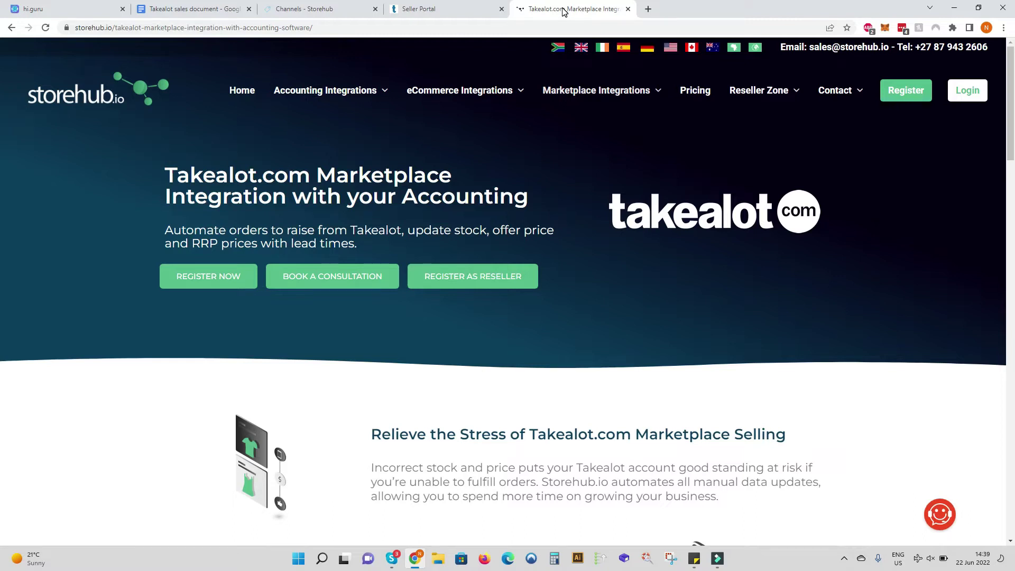
Scroll down the Takealot integration page to the stock-update and selling-benefit sections.
scroll(901, 378, down, 1)
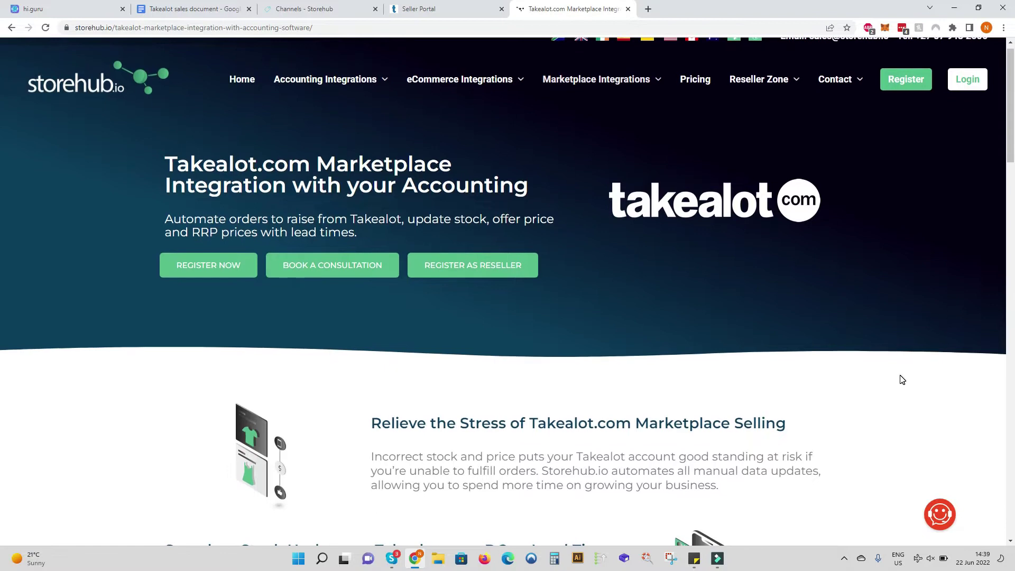
scroll(901, 379, down, 1)
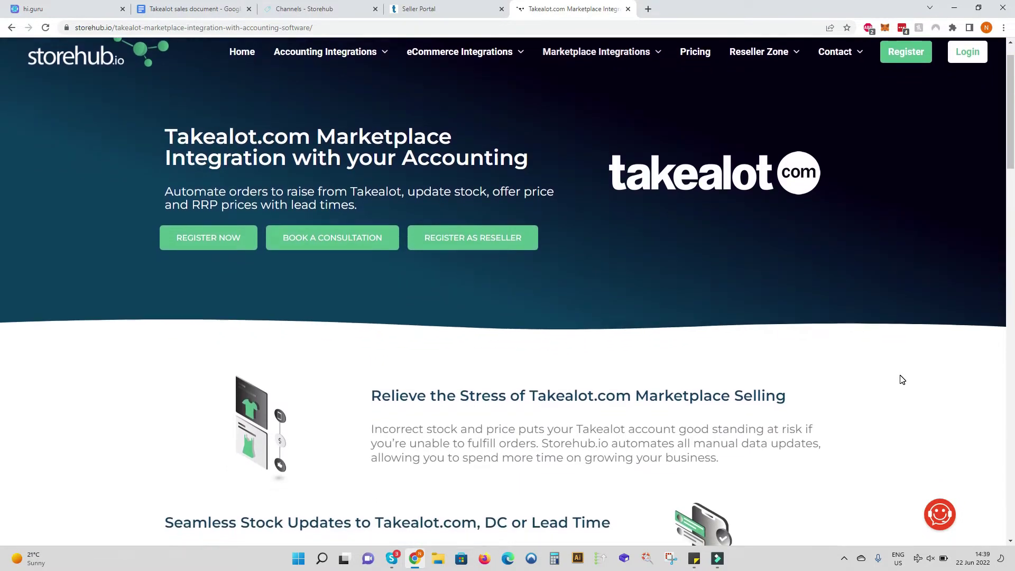
scroll(901, 380, down, 1)
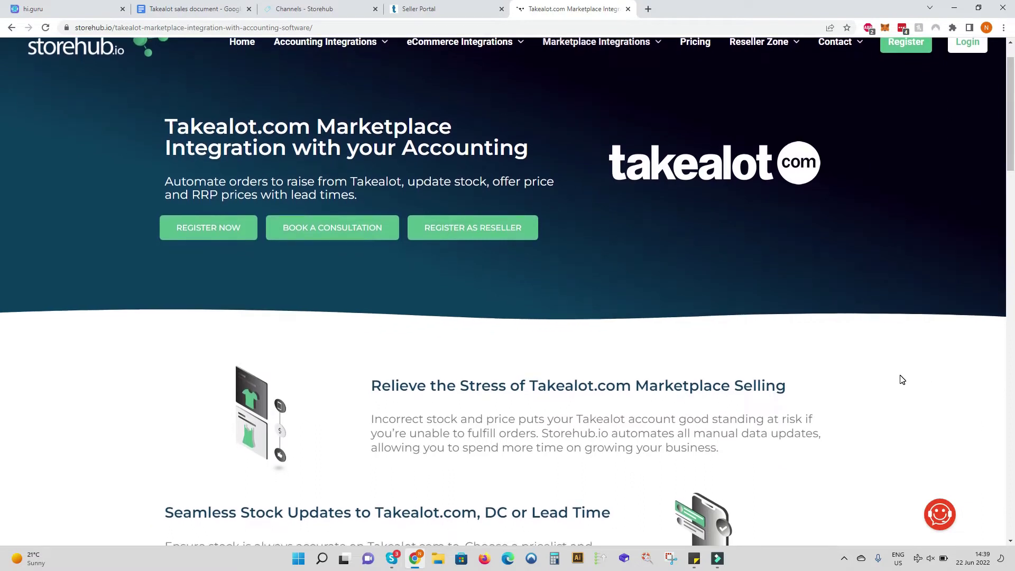
scroll(902, 379, down, 1)
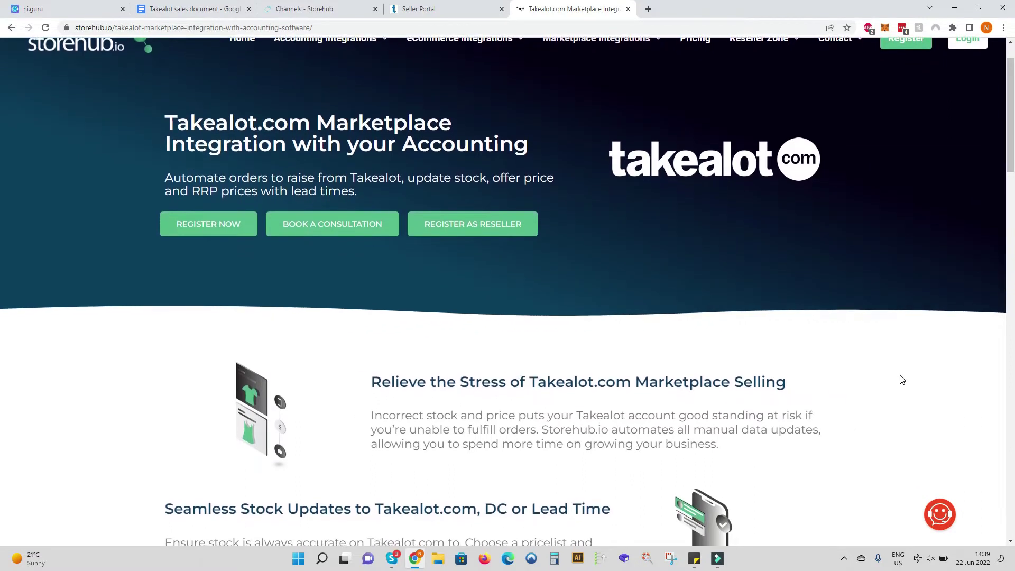
scroll(901, 379, down, 1)
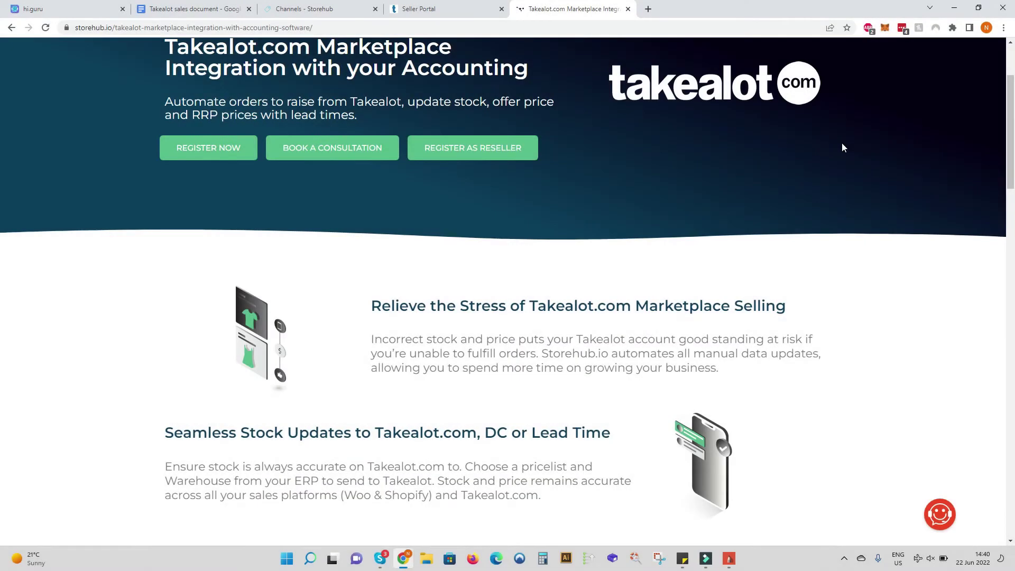
In the ERP sketch, draw a flag over the ERP box and a line to an ellipse labelled SH.
key(alt+Tab)
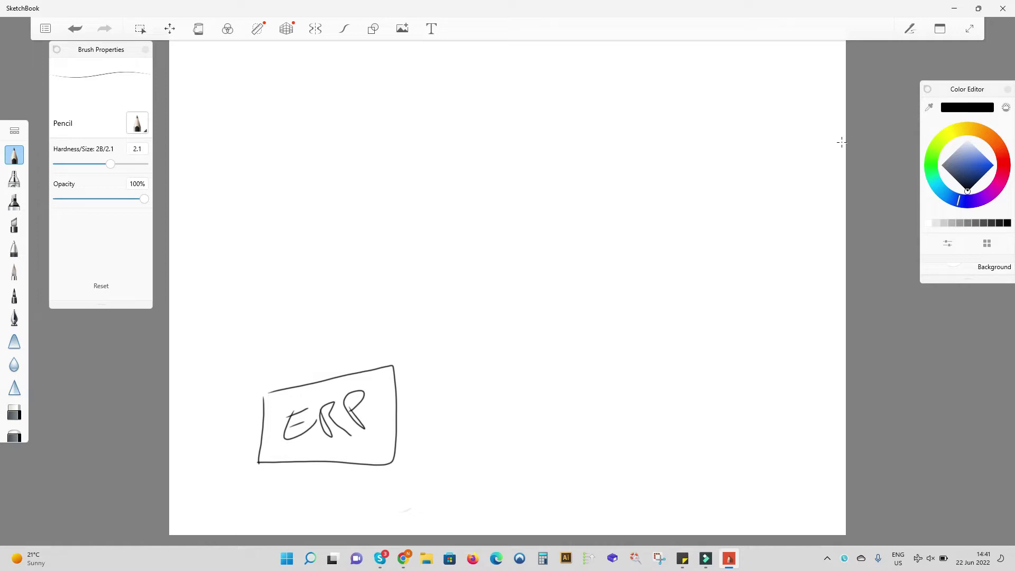
mouse_move(312, 368)
mouse_down()
mouse_move(312, 393)
mouse_move(346, 372)
mouse_move(321, 390)
mouse_up()
drag(336, 357, 414, 283)
mouse_move(516, 219)
mouse_down()
mouse_move(430, 245)
mouse_move(523, 210)
mouse_up()
mouse_move(478, 246)
mouse_down()
mouse_move(460, 278)
mouse_move(493, 264)
mouse_up()
drag(509, 231, 510, 259)
Extend a line from the SH ellipse to a new upper-right ellipse labelled TAL.
drag(560, 218, 625, 175)
mouse_move(746, 108)
mouse_down()
mouse_move(722, 107)
mouse_move(807, 149)
mouse_move(764, 109)
mouse_up()
mouse_move(705, 139)
mouse_down()
mouse_move(706, 167)
mouse_move(724, 132)
mouse_move(732, 167)
mouse_up()
drag(749, 132, 757, 160)
drag(737, 159, 803, 141)
Link ERP and TAL with arrowed curves, then minimise SketchBook.
mouse_move(292, 341)
mouse_down()
mouse_move(485, 173)
mouse_move(610, 130)
mouse_up()
mouse_move(692, 189)
mouse_down()
mouse_move(676, 217)
mouse_move(428, 386)
mouse_move(438, 377)
mouse_up()
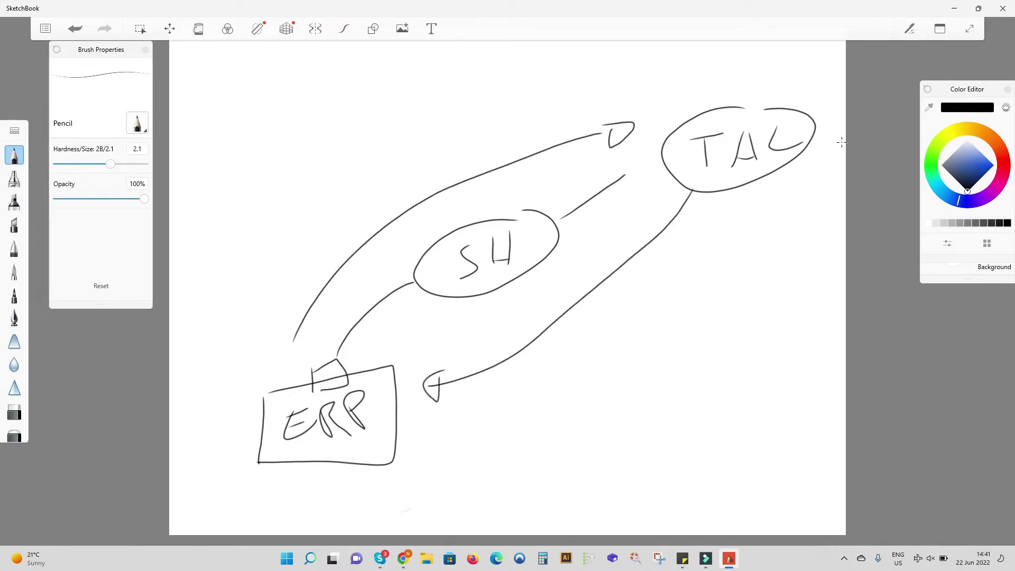
click(955, 9)
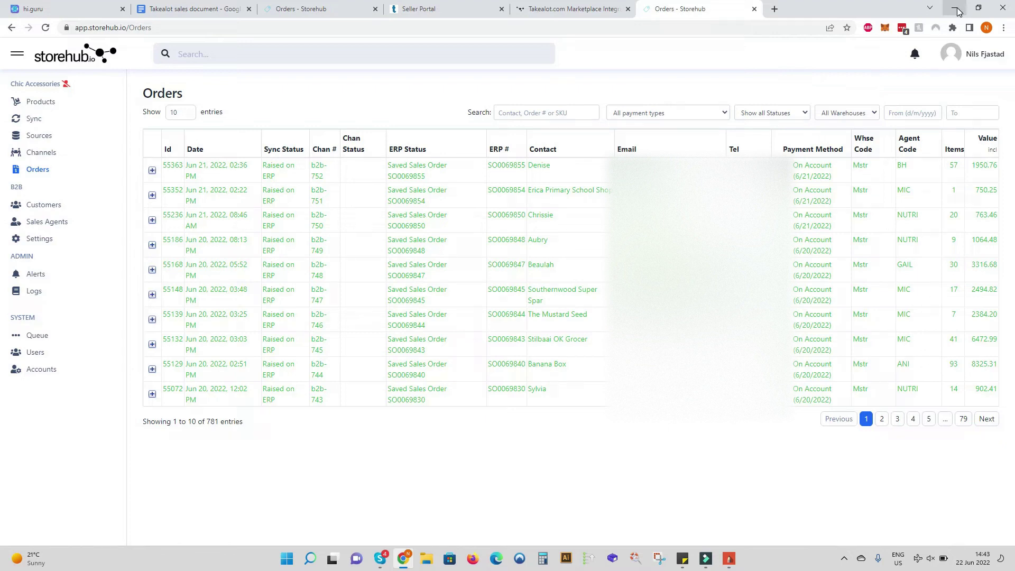
In the staging Storehub tab, choose Takealot as the new channel's type.
key(ctrl+3)
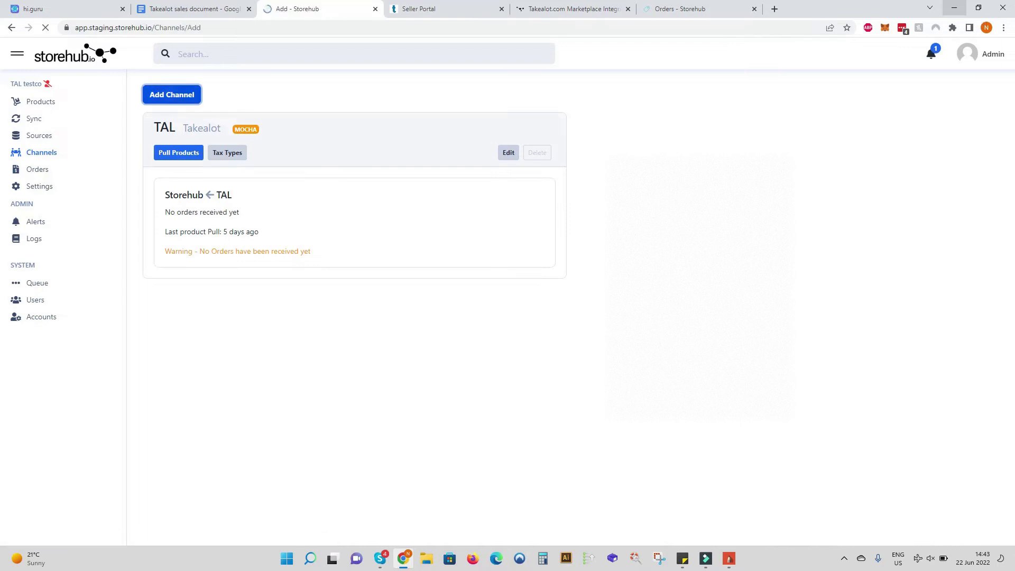
click(481, 130)
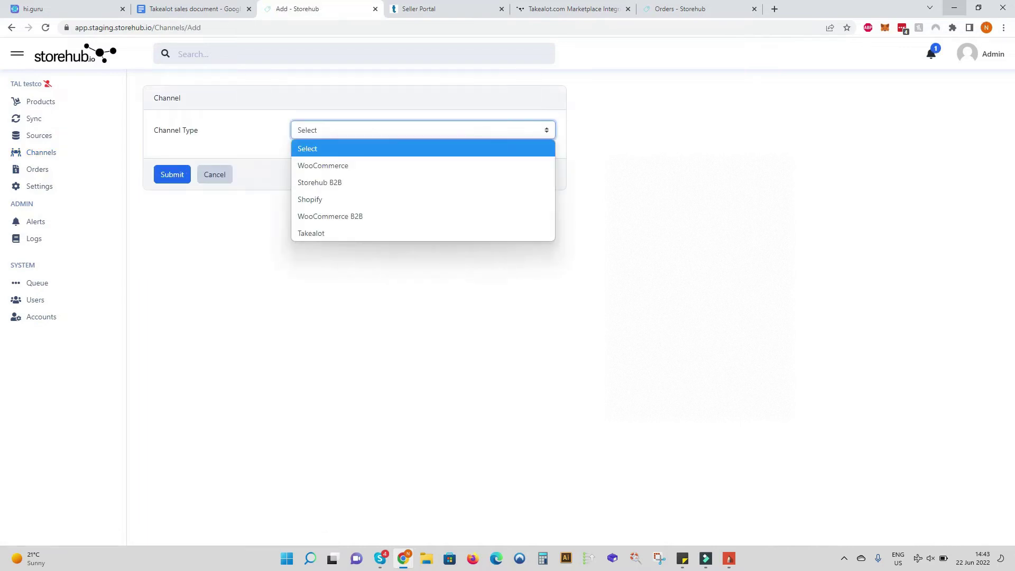
click(422, 231)
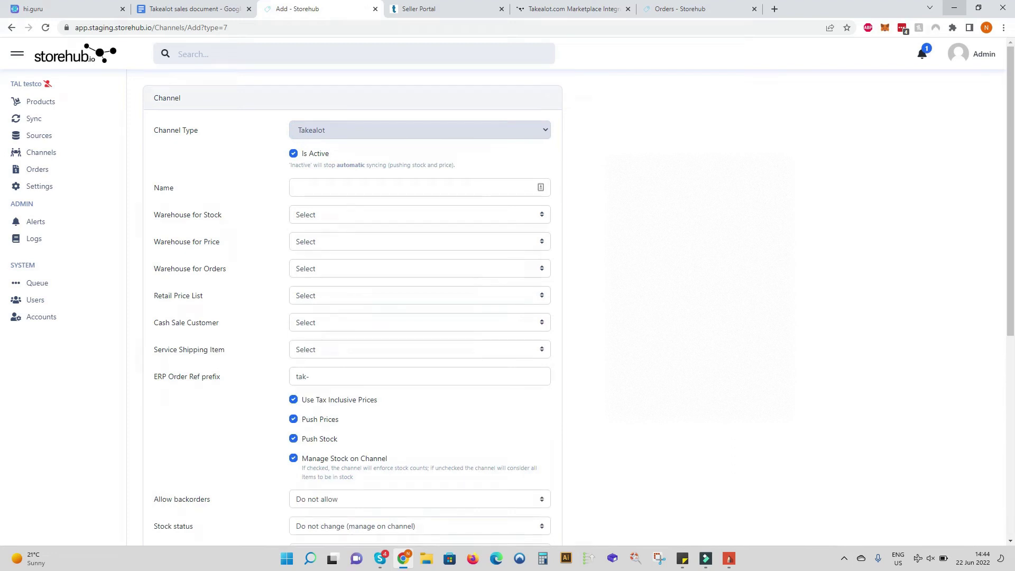
click(469, 188)
Leave the stock warehouse unchanged and set Retail Price List to Default Pricelist.
click(510, 214)
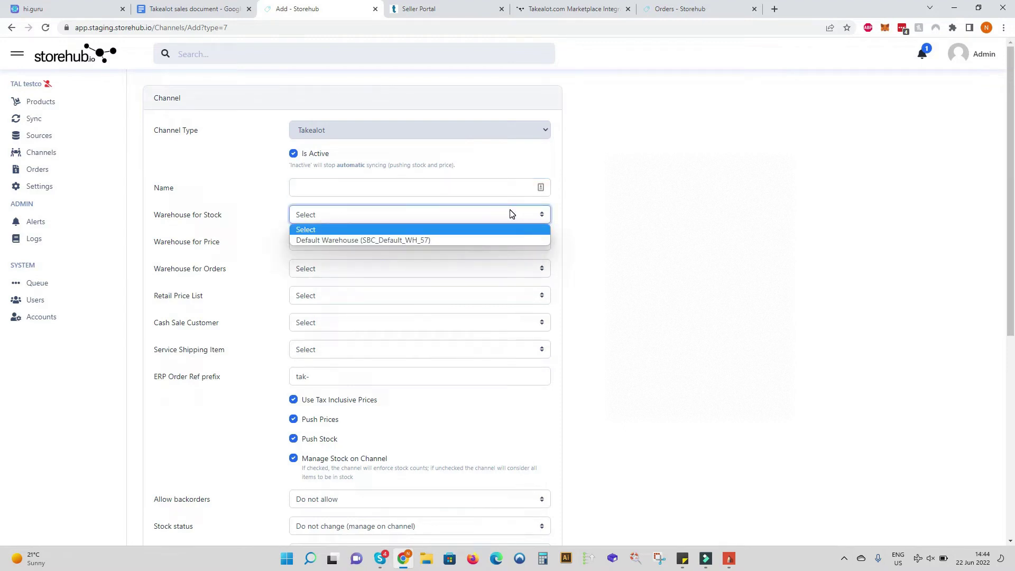
click(607, 213)
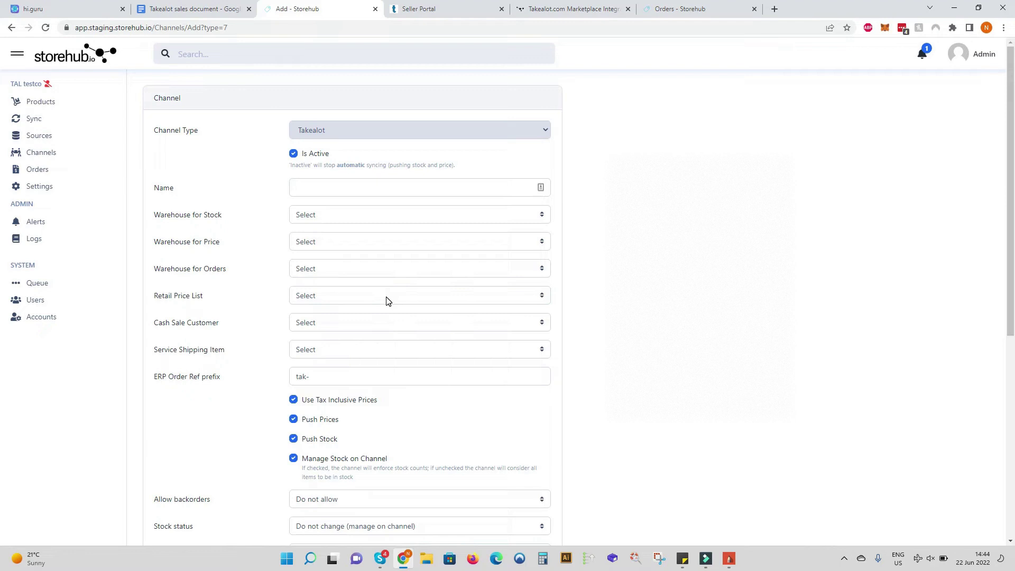
click(386, 301)
click(370, 315)
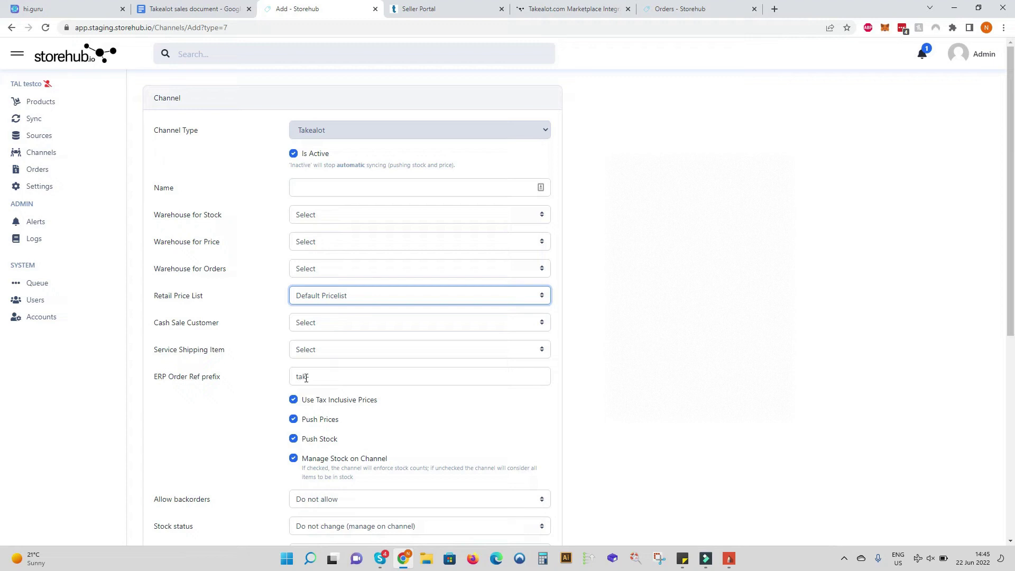
Set the Takealot channel's Payment-Gateway Order type to Invoice.
scroll(306, 377, down, 5)
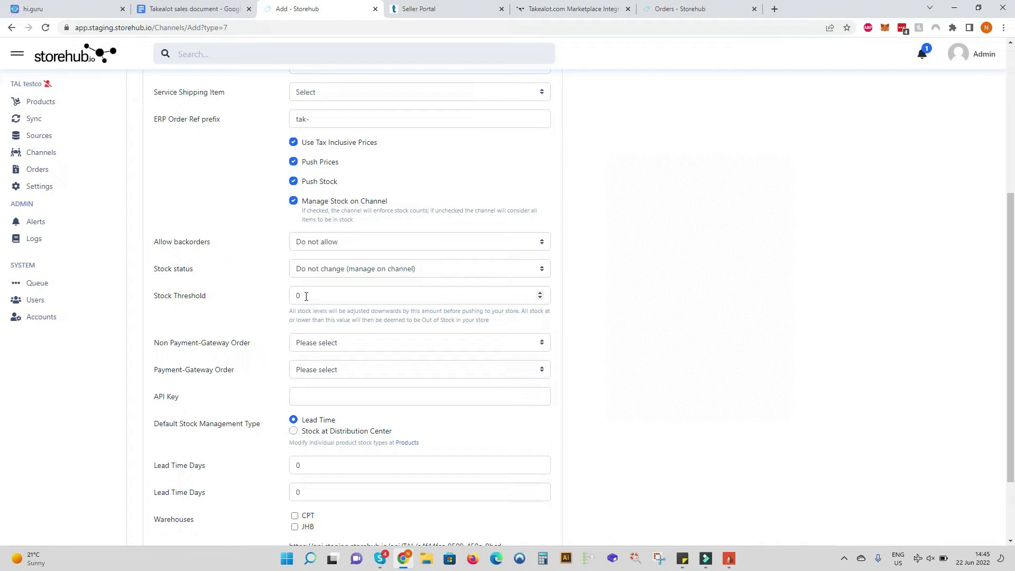
click(304, 369)
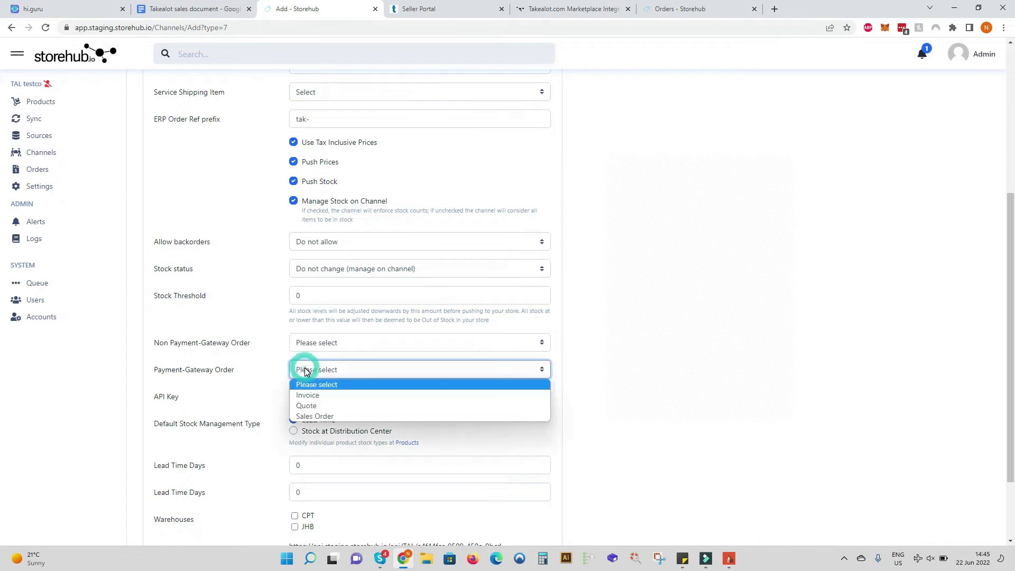
click(316, 400)
Fill the API key from the saved autofill suggestion and scroll down past Lead Time Days.
click(303, 389)
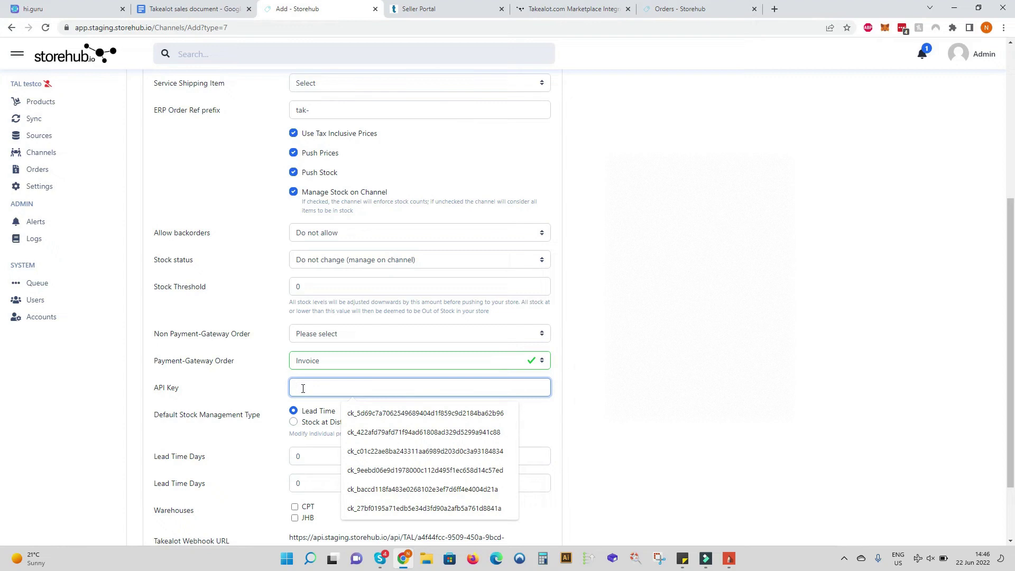
click(425, 413)
scroll(577, 422, down, 1)
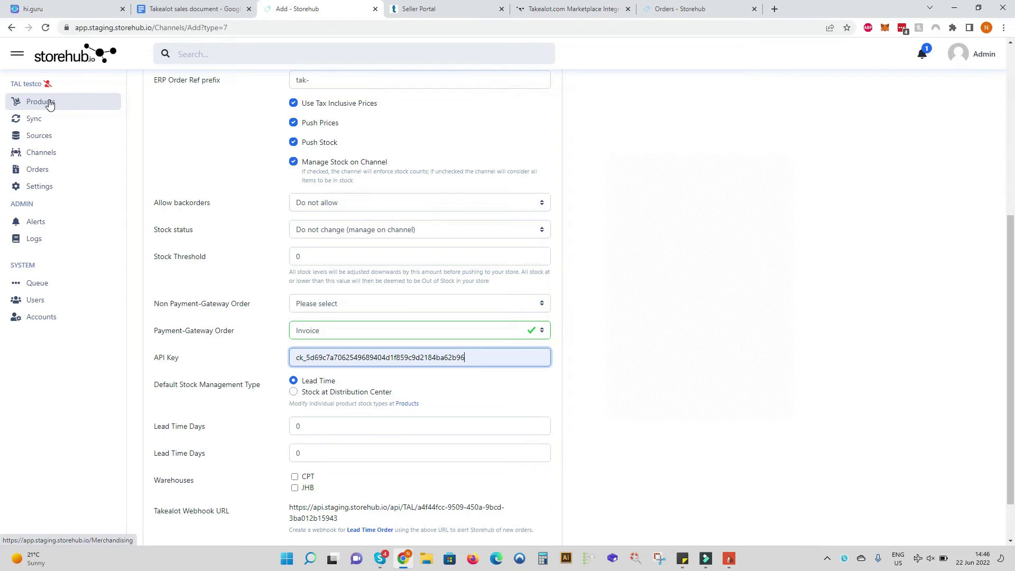
click(309, 424)
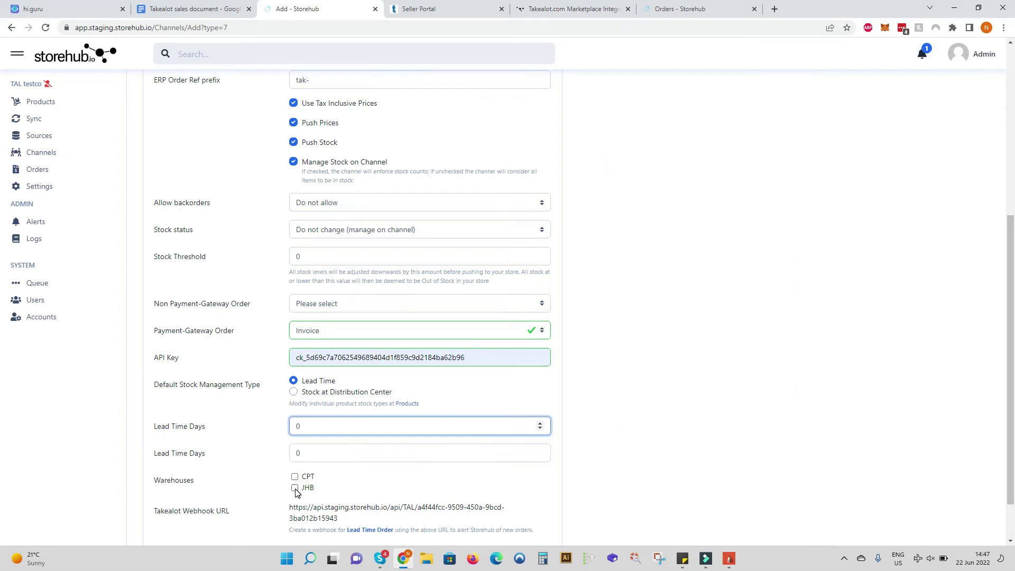
scroll(296, 492, down, 1)
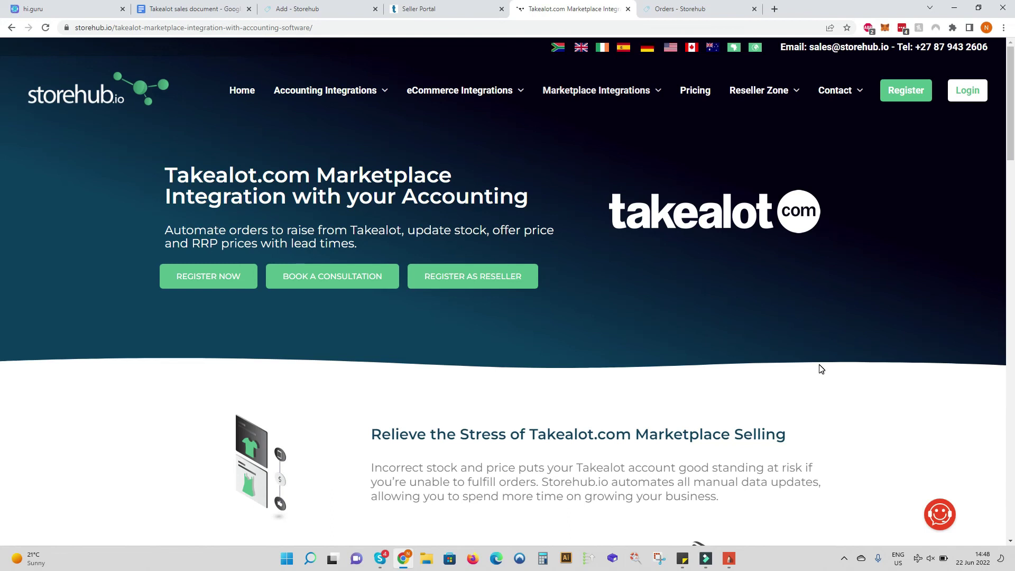
Go to Storehub.io Pricing and scroll to the sales-channel fees showing Takealot.com from R490.00.
click(696, 93)
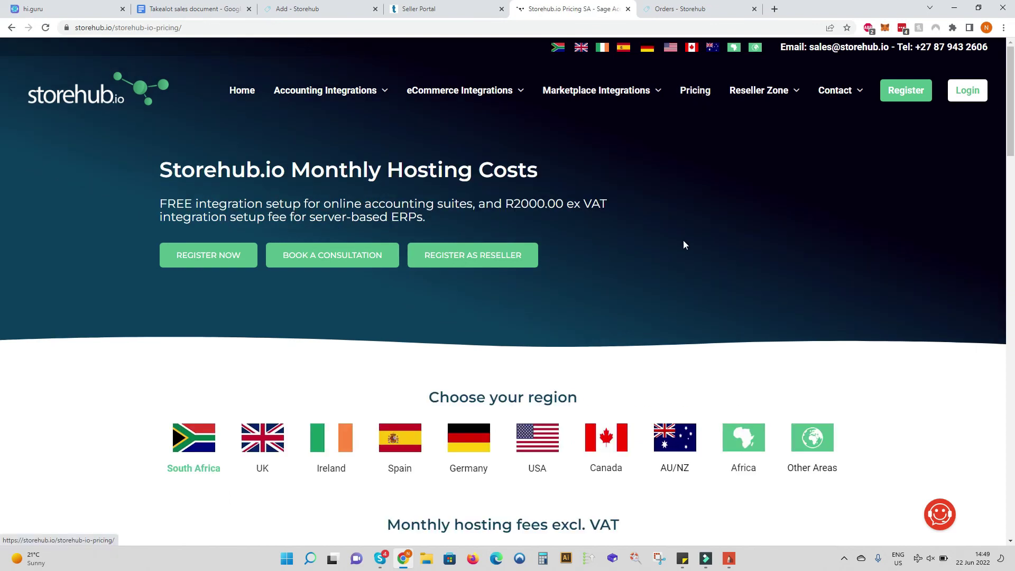
scroll(682, 240, down, 7)
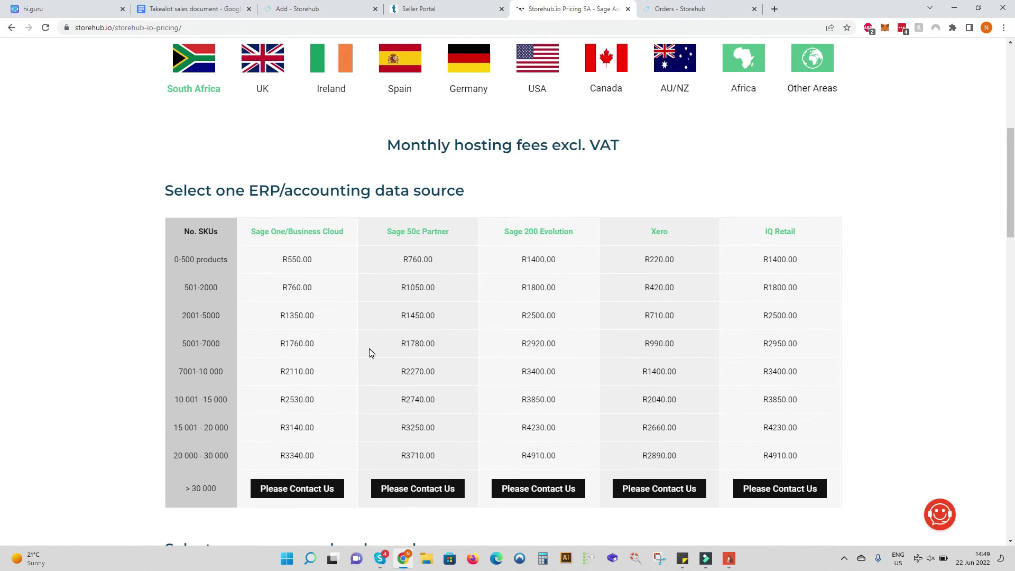
scroll(465, 376, down, 6)
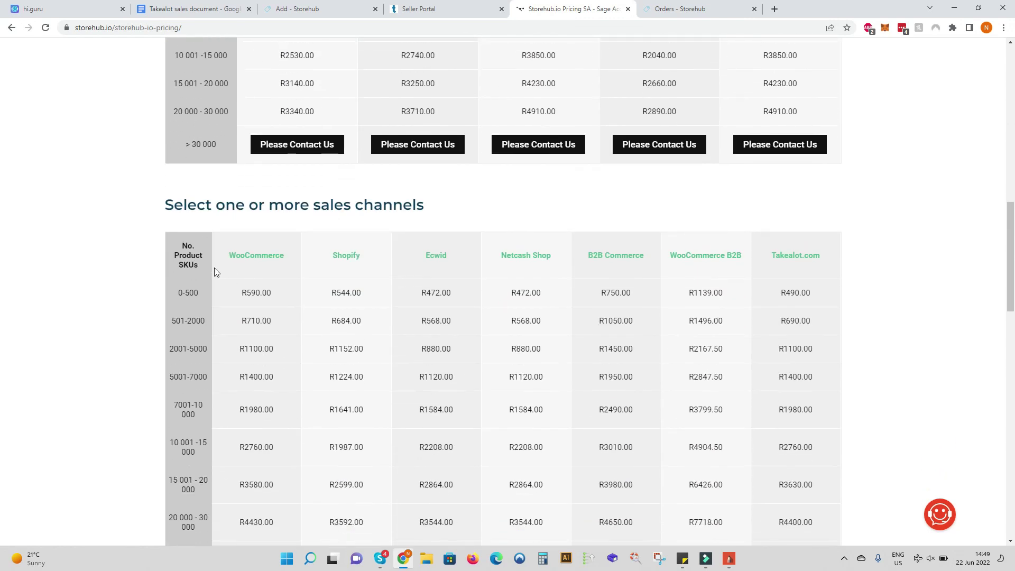